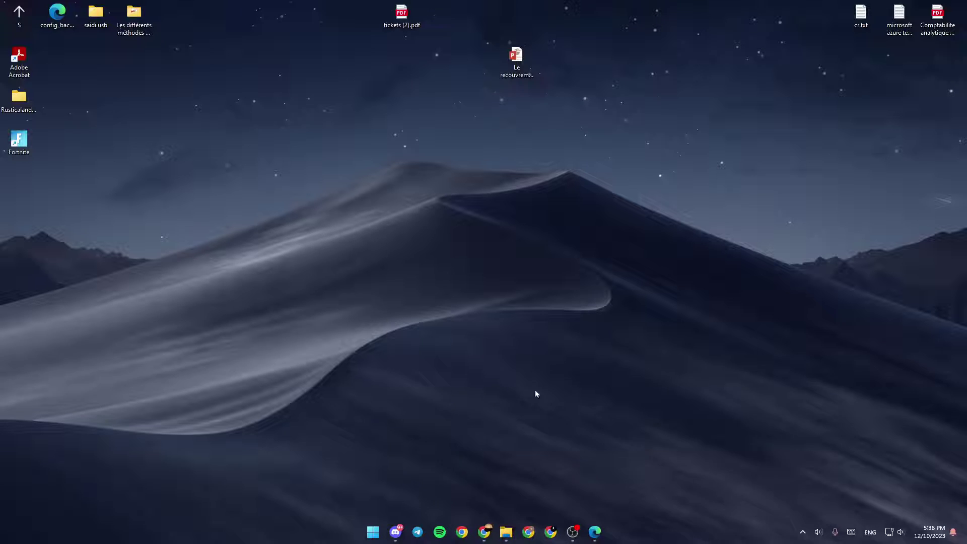
Open Start, flip through the pinned app pages, then show All apps
{"action": "left_click", "coordinate": [372, 532]}
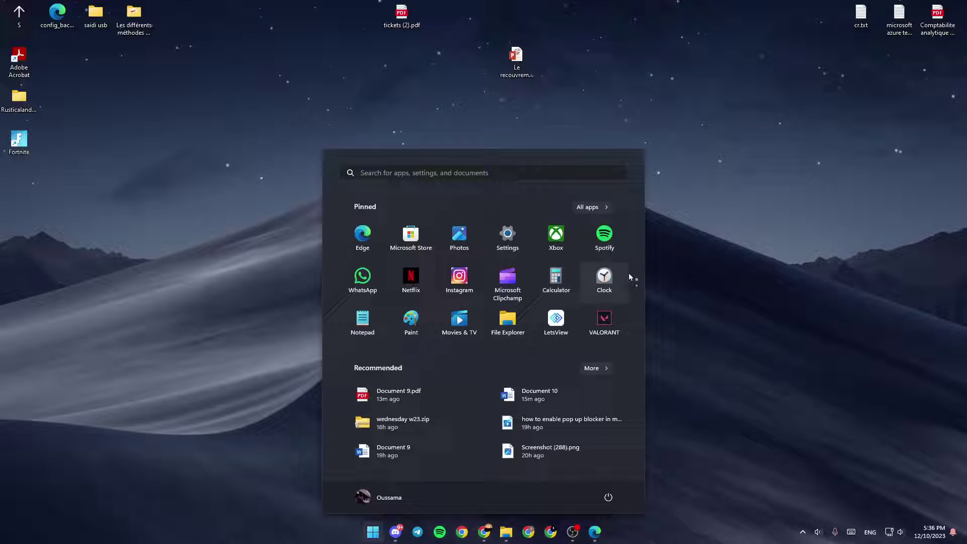
{"action": "left_click", "coordinate": [639, 285]}
{"action": "left_click", "coordinate": [637, 272]}
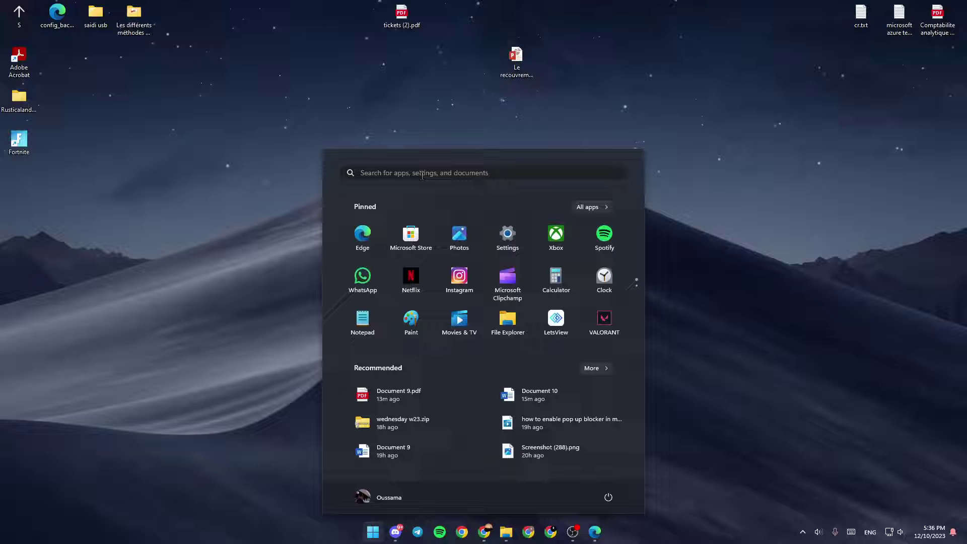
{"action": "left_click", "coordinate": [592, 207]}
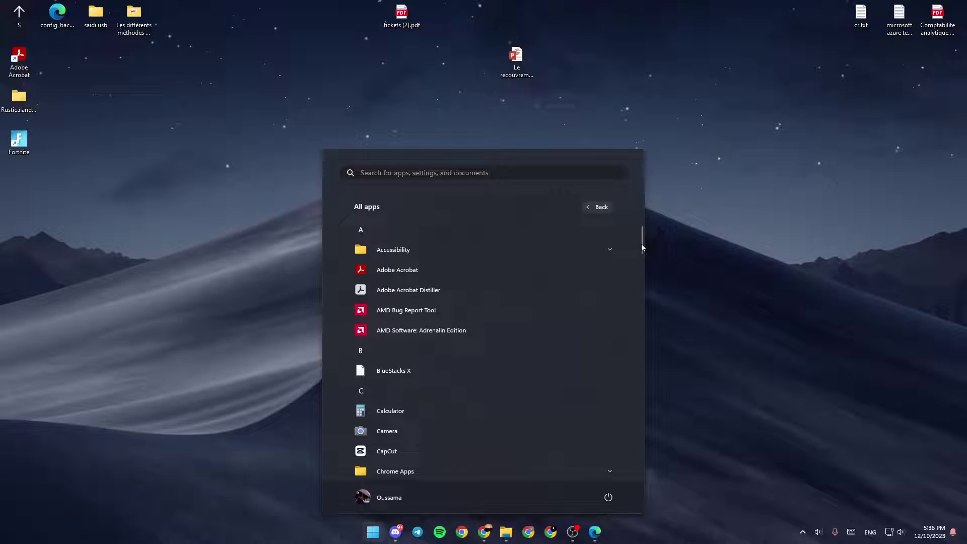
{"action": "left_click_drag", "start_coordinate": [644, 240], "coordinate": [647, 346]}
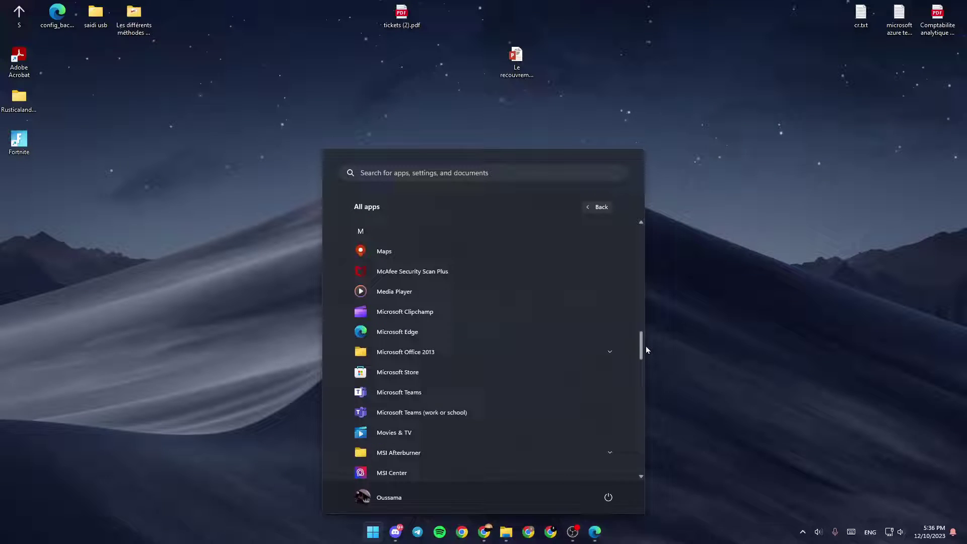
Bring up the context menu for Microsoft Edge in the app list
{"action": "right_click", "coordinate": [427, 330]}
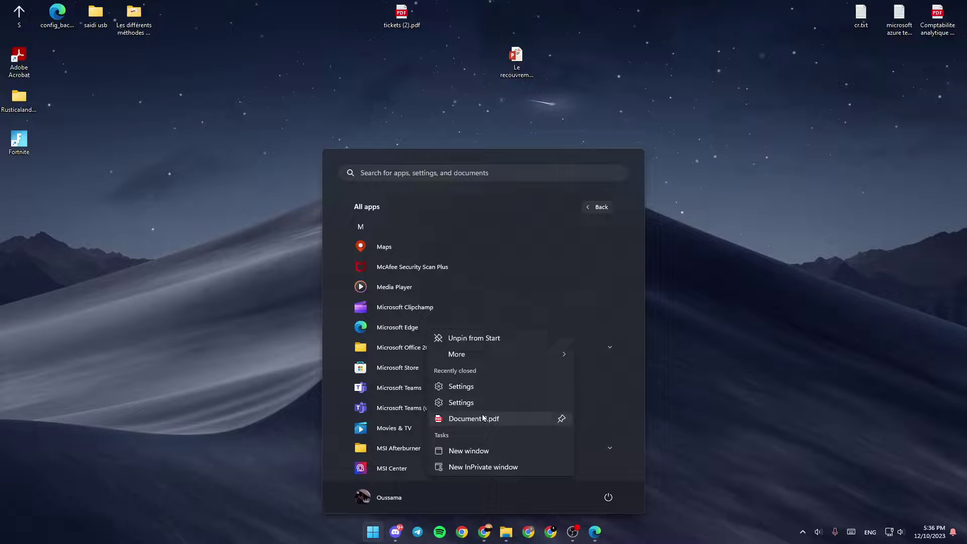
{"action": "mouse_move", "coordinate": [499, 355]}
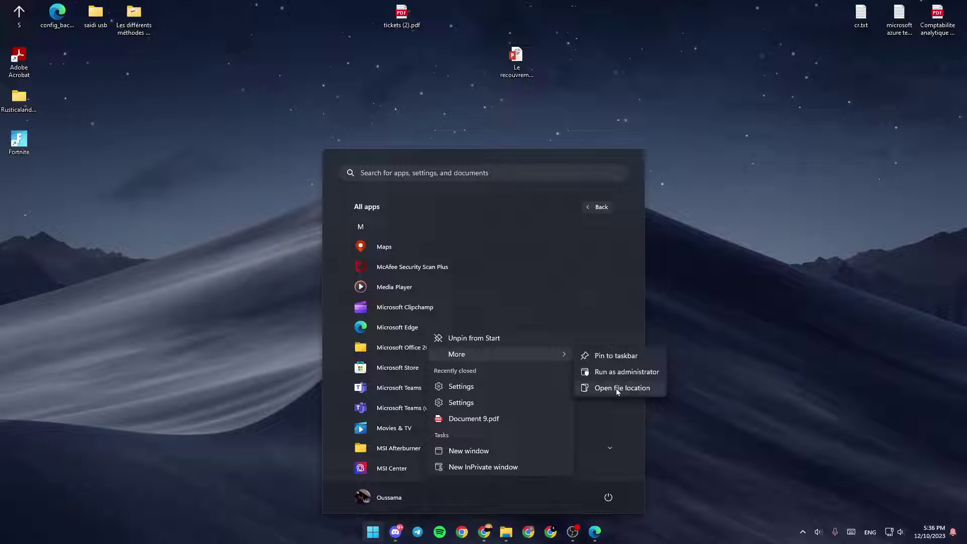
Open Edge's location in the Programs folder and create a shortcut from its full options menu
{"action": "left_click", "coordinate": [617, 390]}
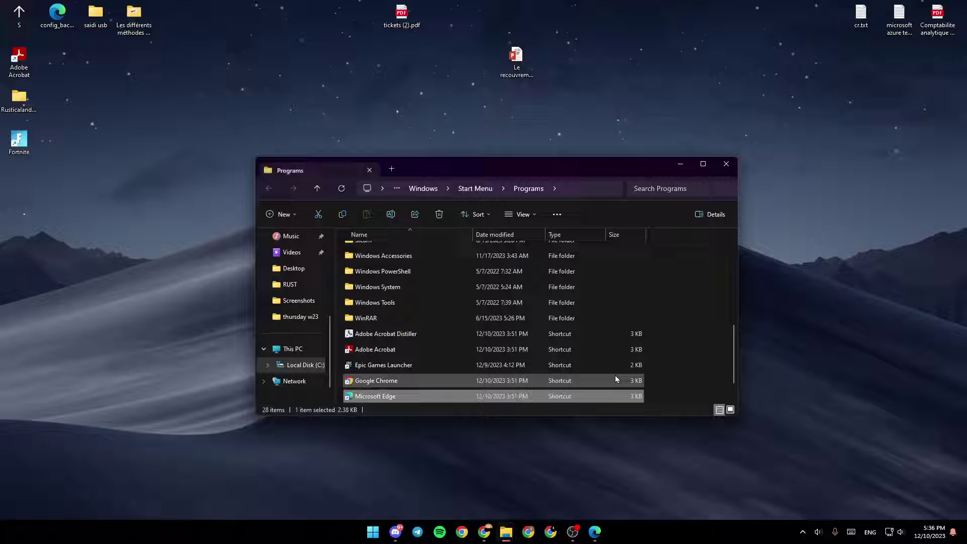
{"action": "left_click_drag", "start_coordinate": [735, 342], "coordinate": [738, 361]}
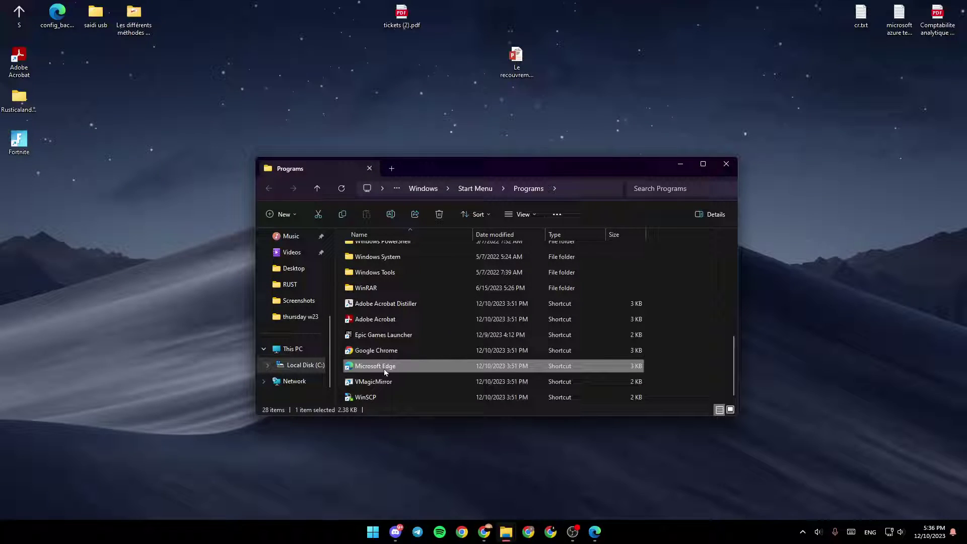
{"action": "right_click", "coordinate": [411, 367]}
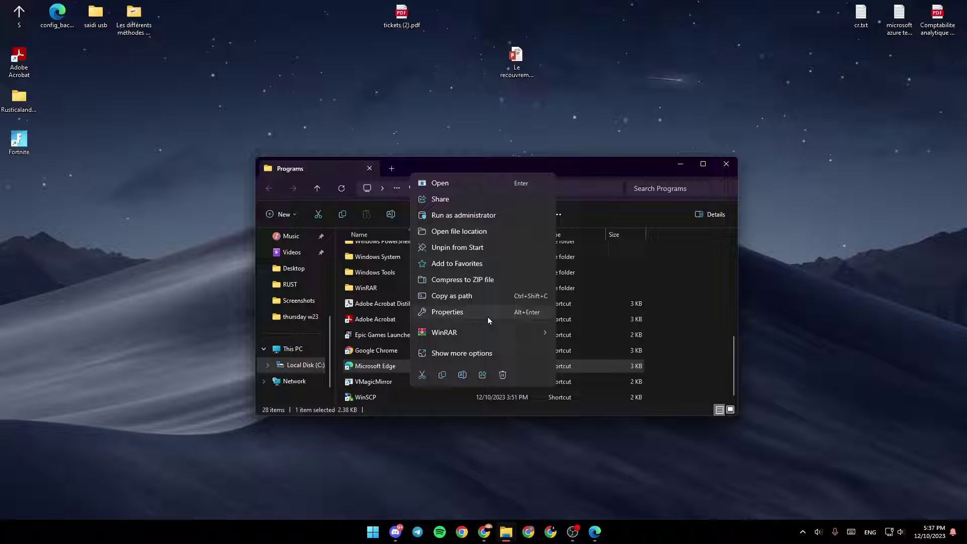
{"action": "left_click", "coordinate": [486, 352]}
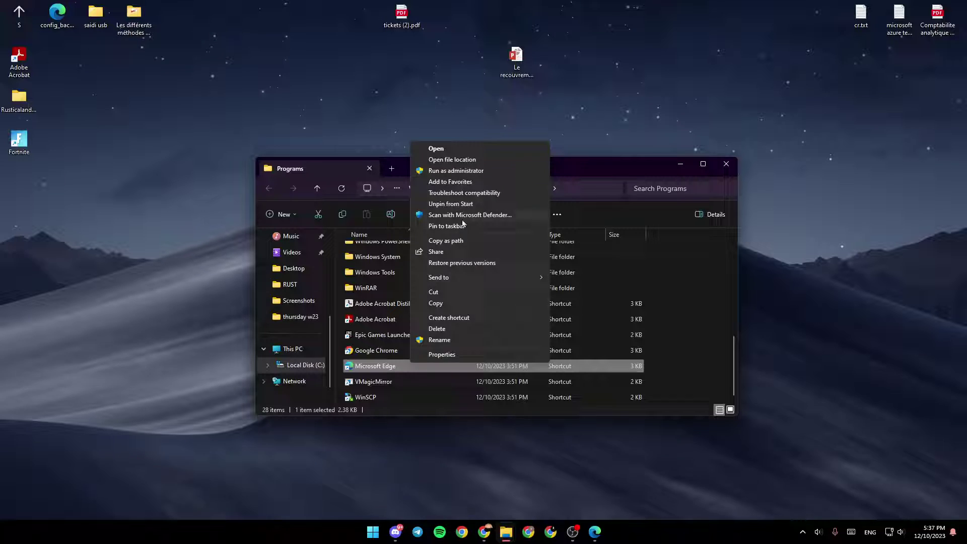
{"action": "left_click", "coordinate": [449, 317]}
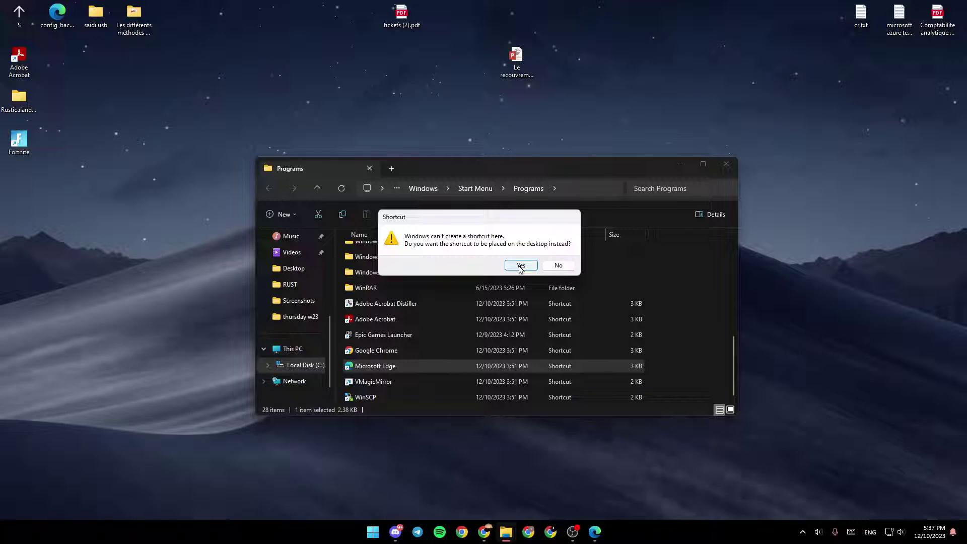
Accept placing the shortcut on the desktop, close Programs, and clear the icon selection
{"action": "left_click", "coordinate": [521, 266]}
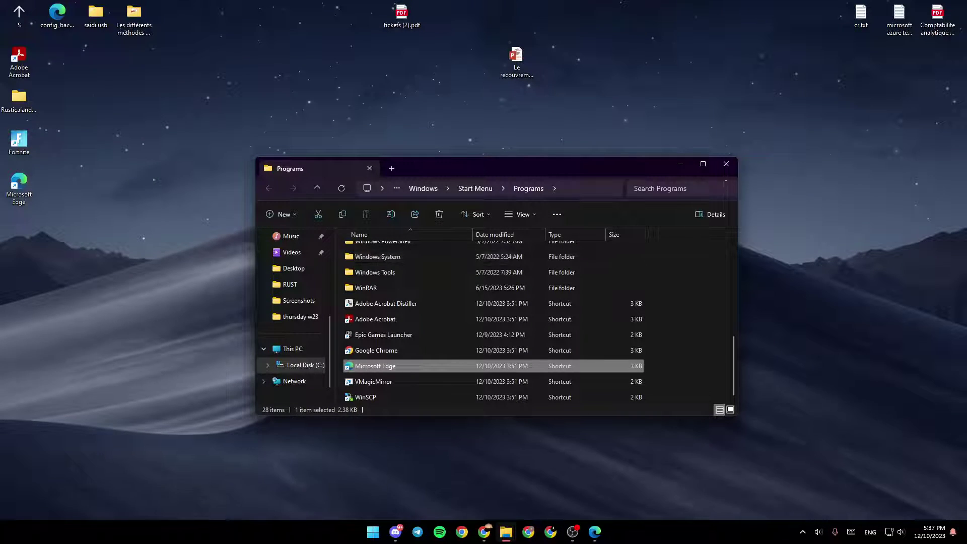
{"action": "left_click", "coordinate": [727, 165]}
{"action": "left_click", "coordinate": [19, 189]}
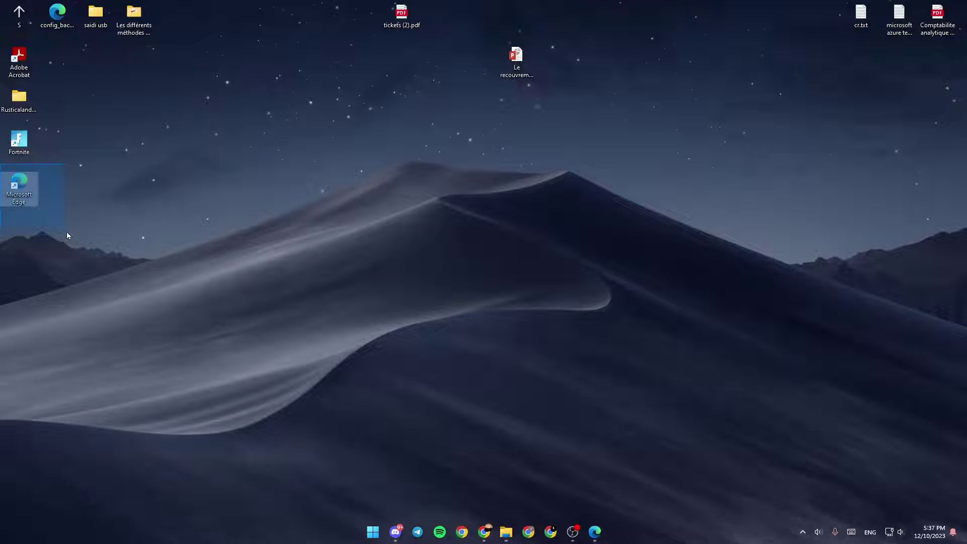
{"action": "left_click", "coordinate": [64, 233]}
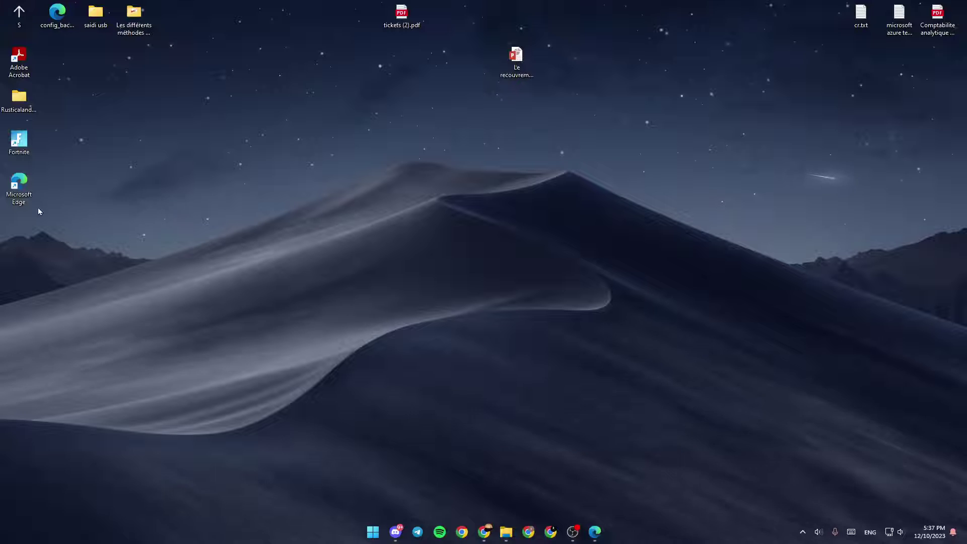
Select the Edge desktop icon and confirm its new name 'Microsoft Edge shortcut'
{"action": "left_click", "coordinate": [23, 193]}
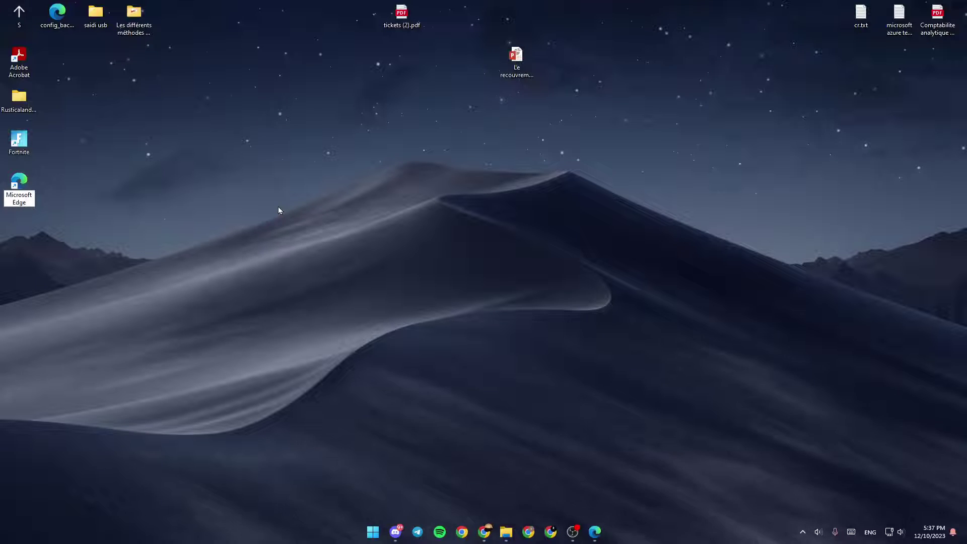
{"action": "type", "text": " short"}
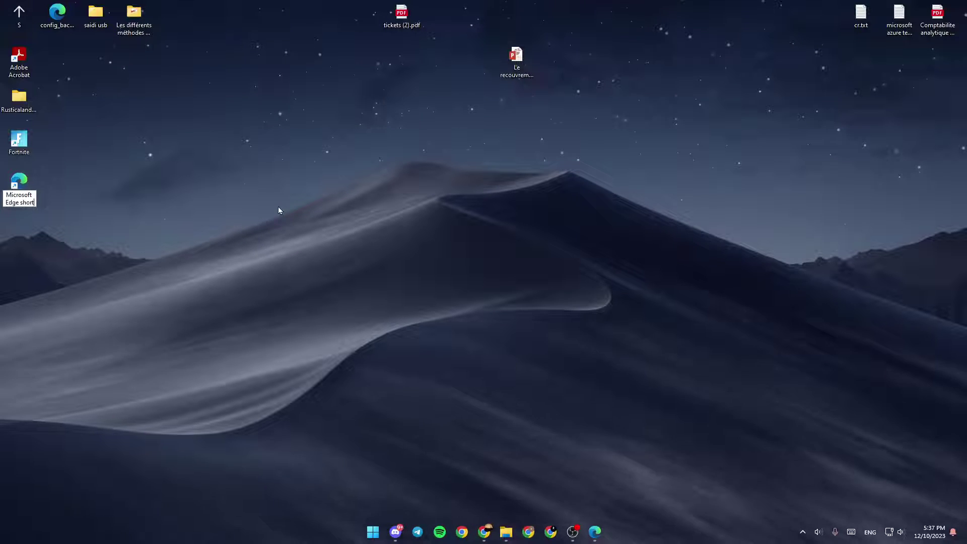
{"action": "type", "text": "cut"}
{"action": "key", "text": "Return"}
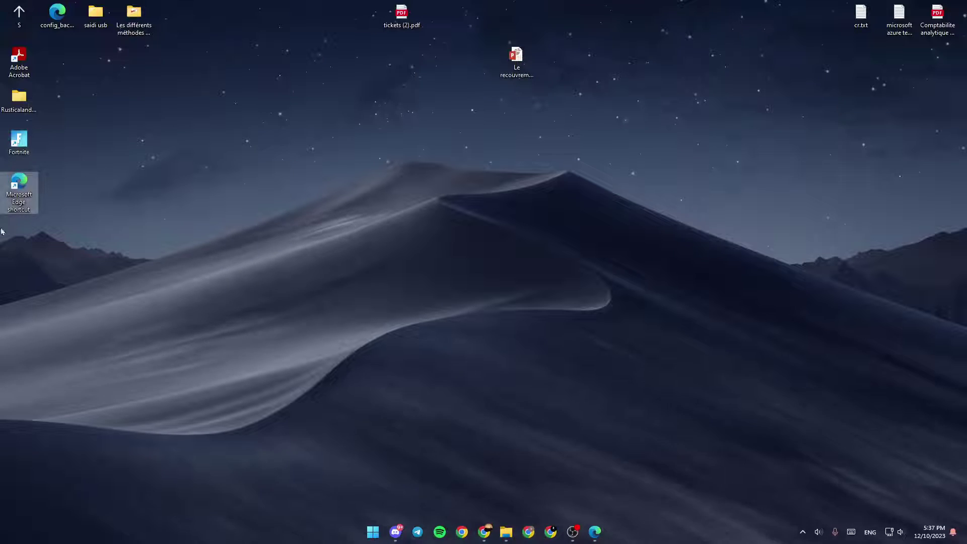
{"action": "left_click", "coordinate": [597, 533]}
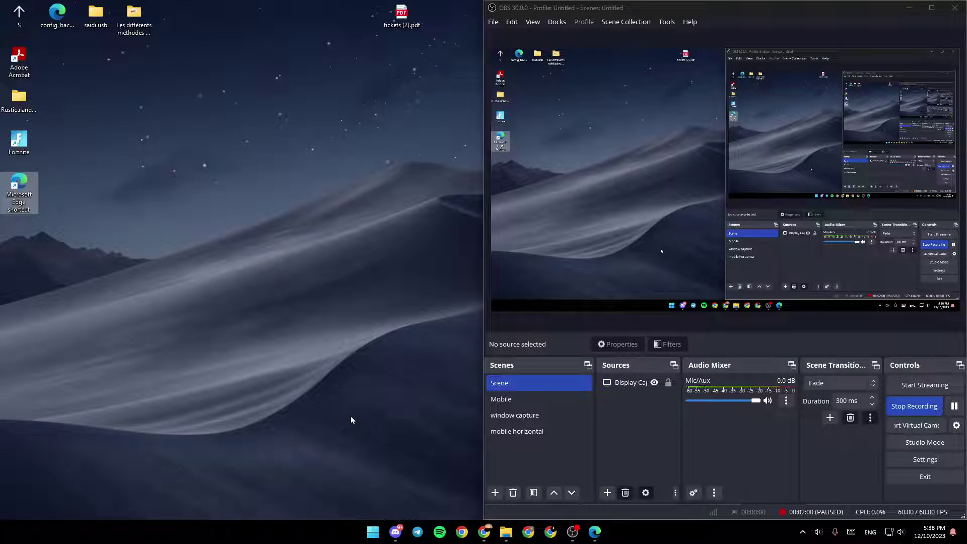